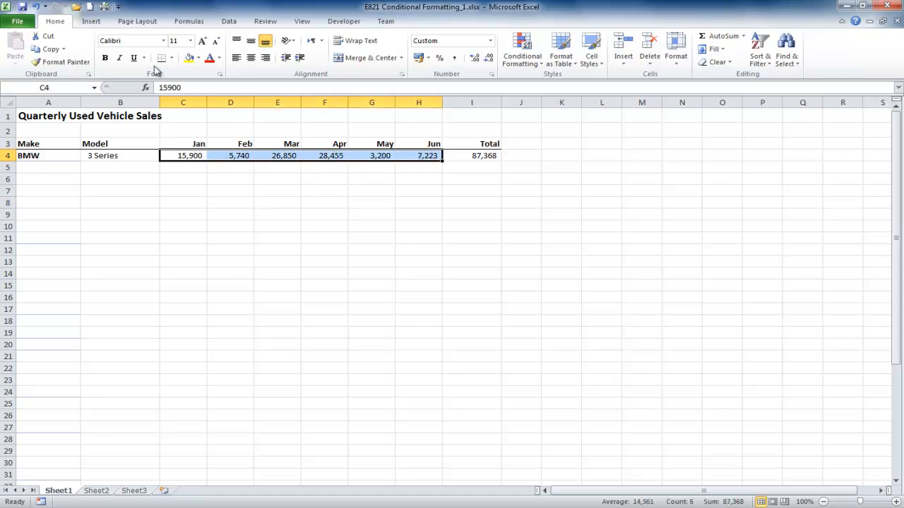
Step: Highlight the top 3 values in the 3 Series monthly sales (C4:H4) with Light Red Fill with Dark Red Text
left_click(535, 66)
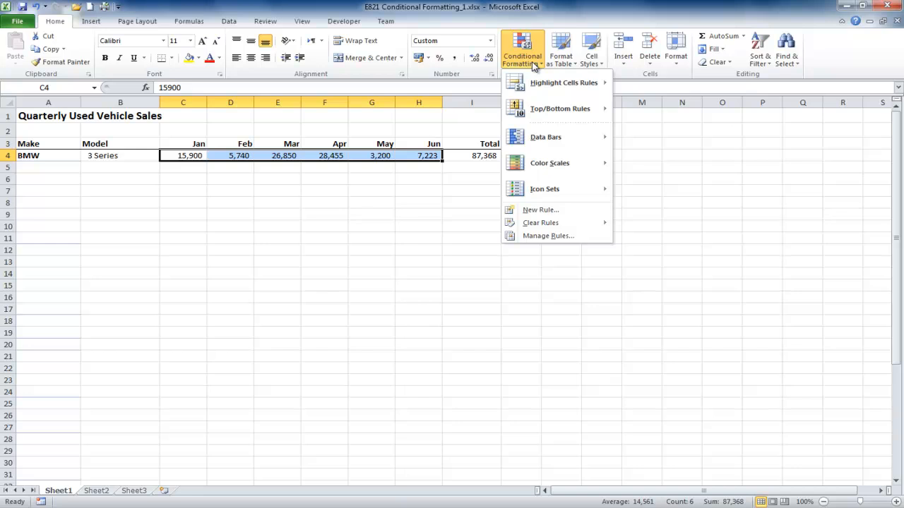
mouse_move(569, 118)
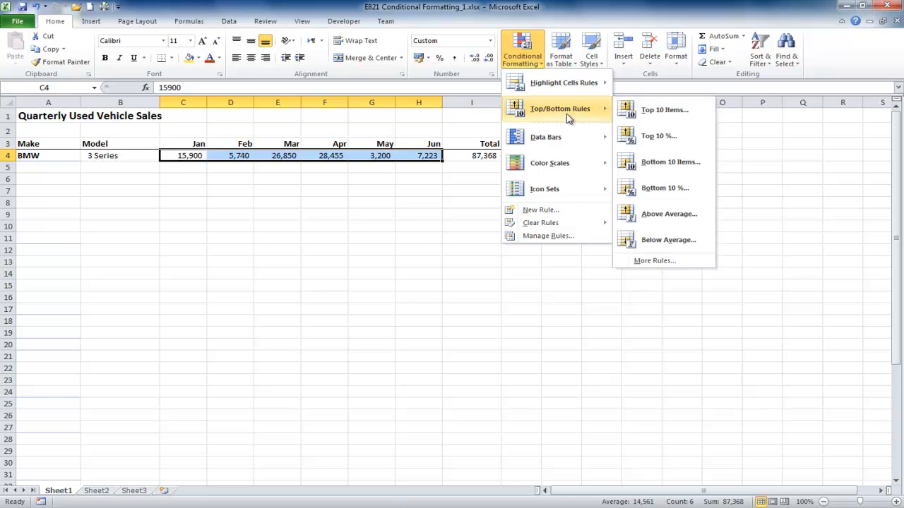
left_click(650, 113)
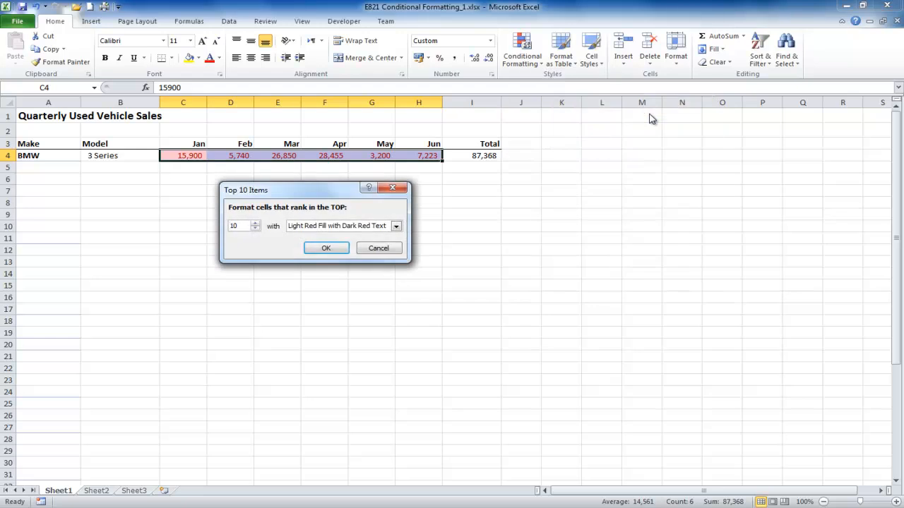
left_click_drag(243, 225, 223, 227)
type("3")
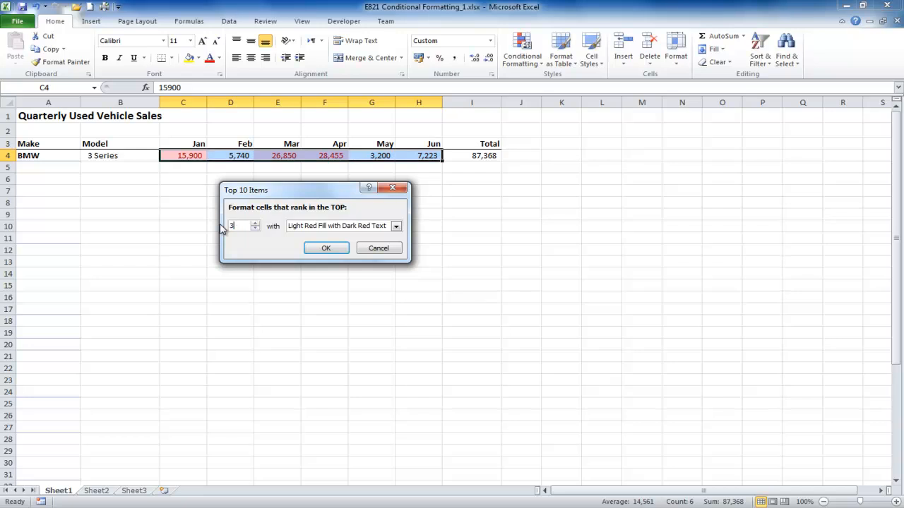
left_click(396, 227)
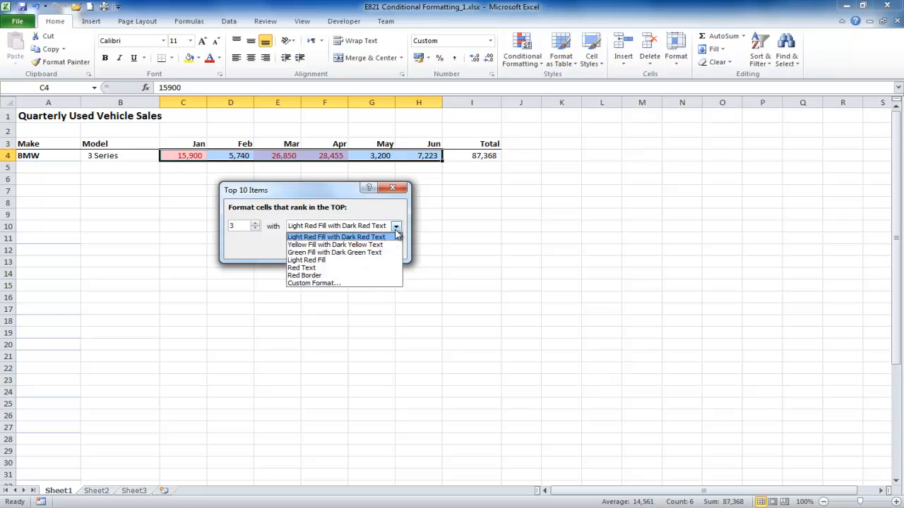
left_click(395, 237)
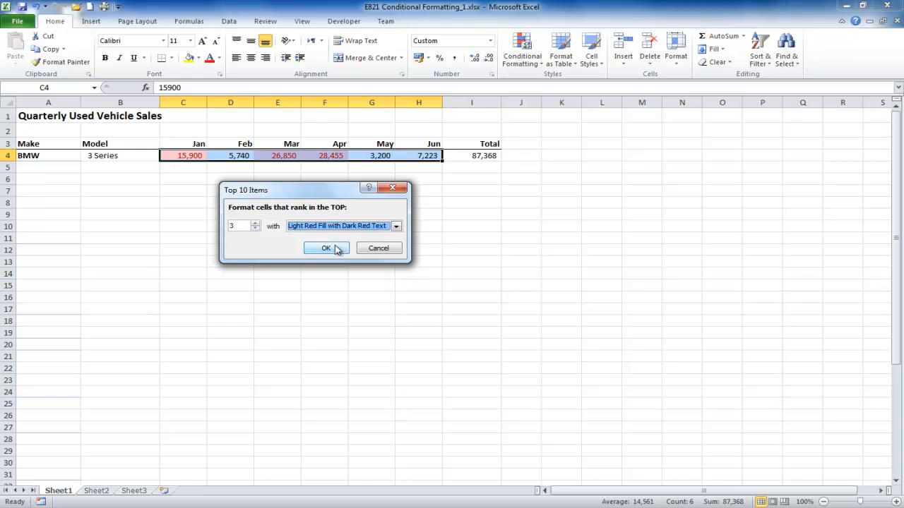
left_click(336, 249)
left_click(365, 240)
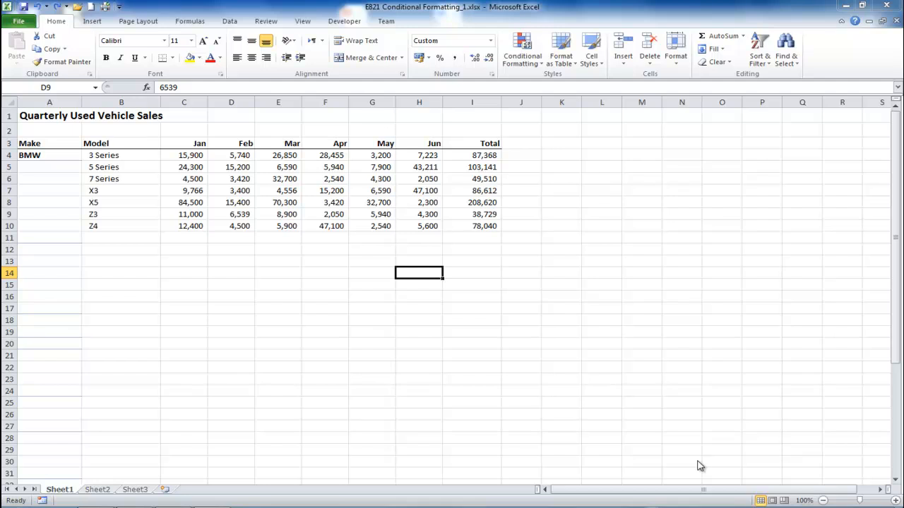
Step: Set up a Between highlight rule for the monthly sales in C4:H10 with limits 30,000 and 70,000
left_click_drag(191, 155, 419, 224)
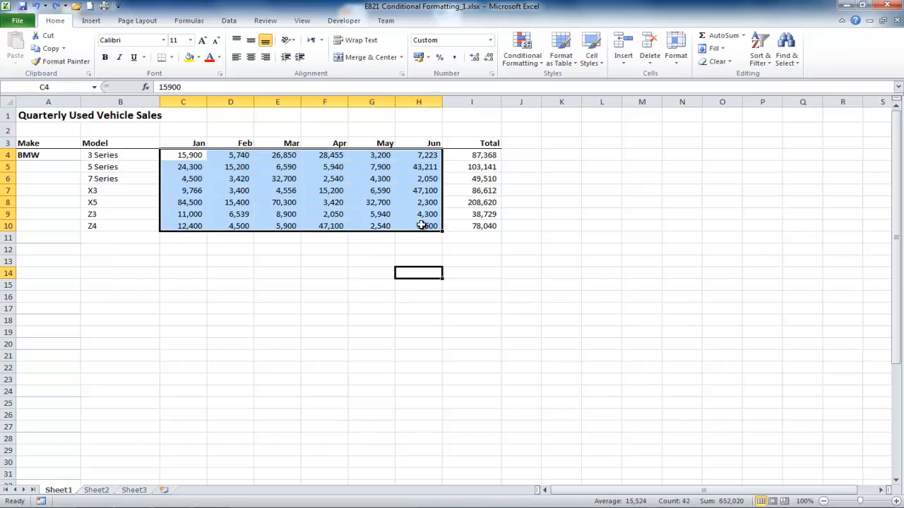
left_click(526, 61)
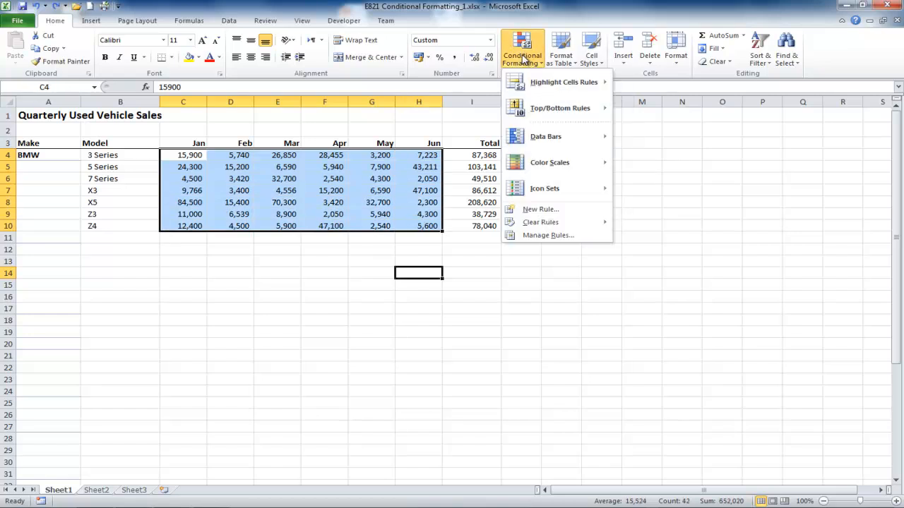
mouse_move(526, 90)
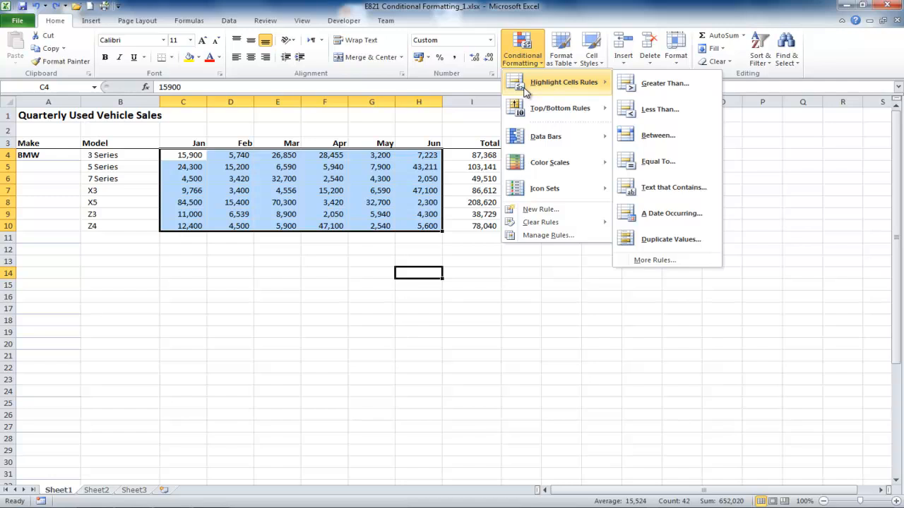
left_click(642, 135)
left_click_drag(464, 225, 390, 245)
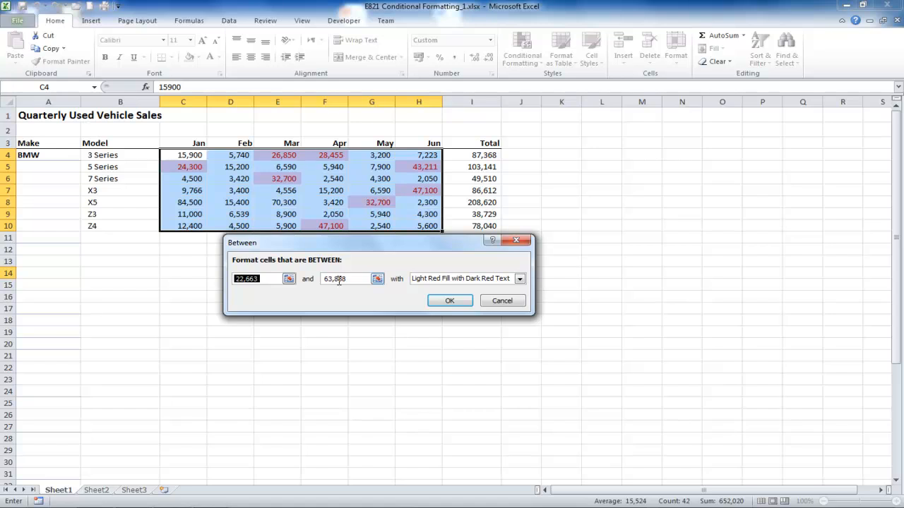
type("30,00")
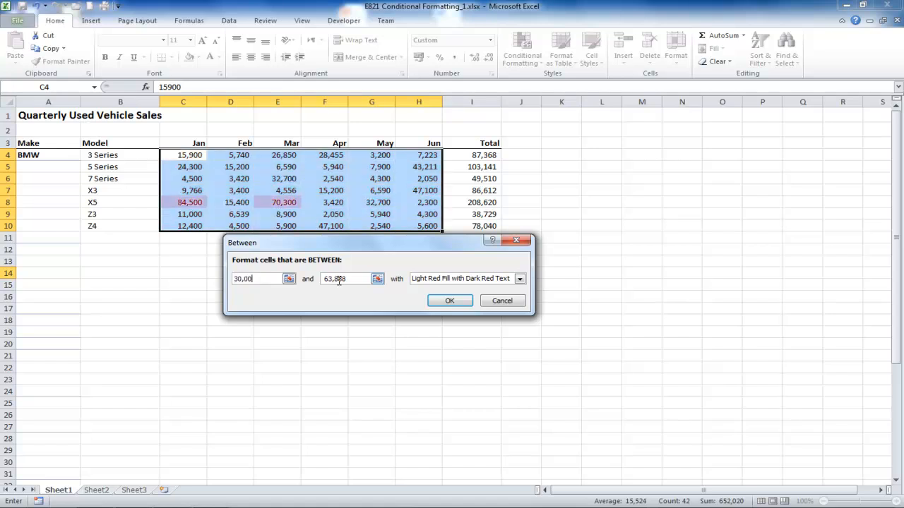
type("0")
key("Tab")
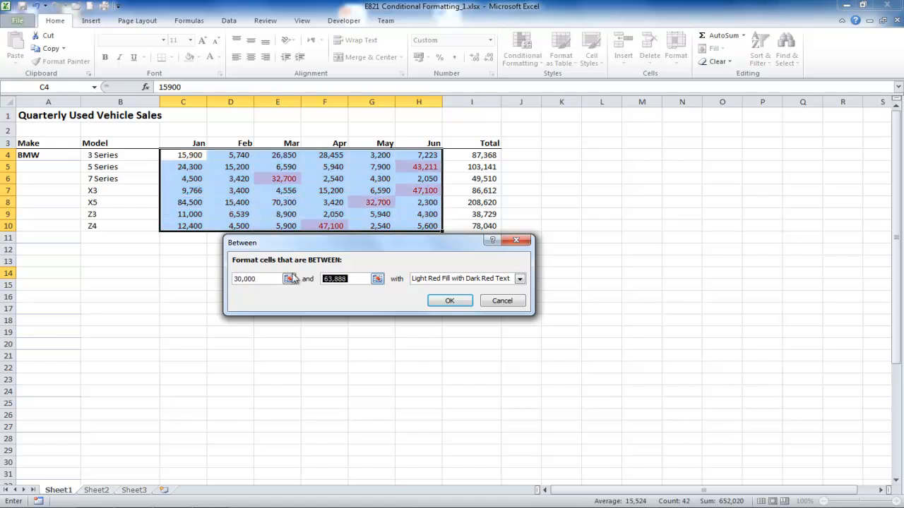
type("70,000")
Step: Choose Green Fill with Dark Green Text for the Between rule and apply it
left_click(520, 280)
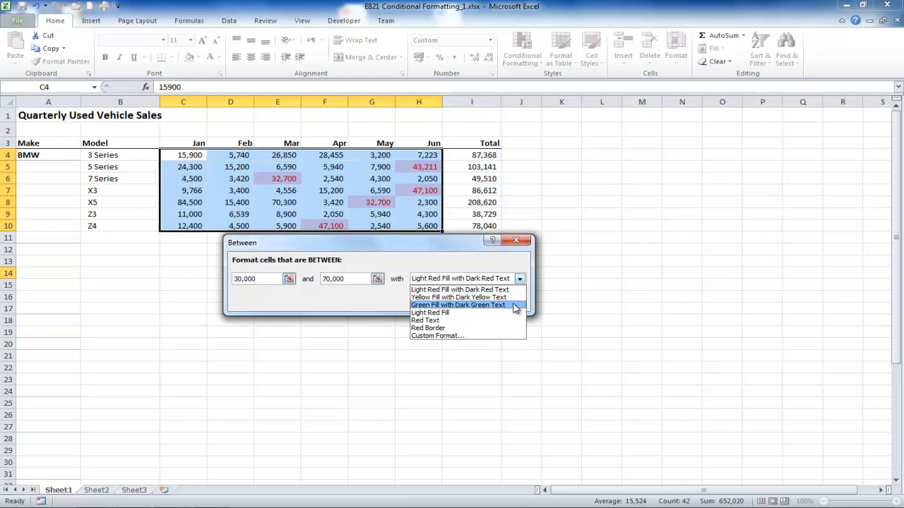
left_click(513, 305)
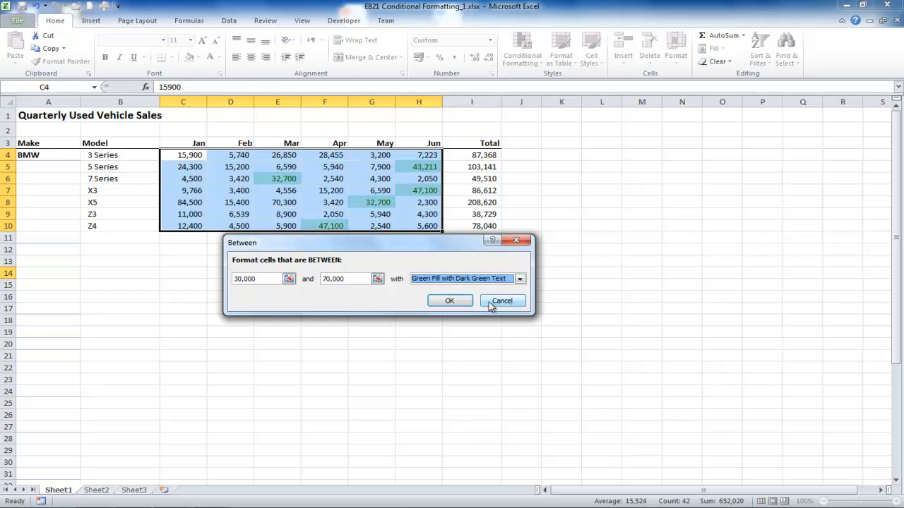
left_click(451, 302)
left_click(405, 274)
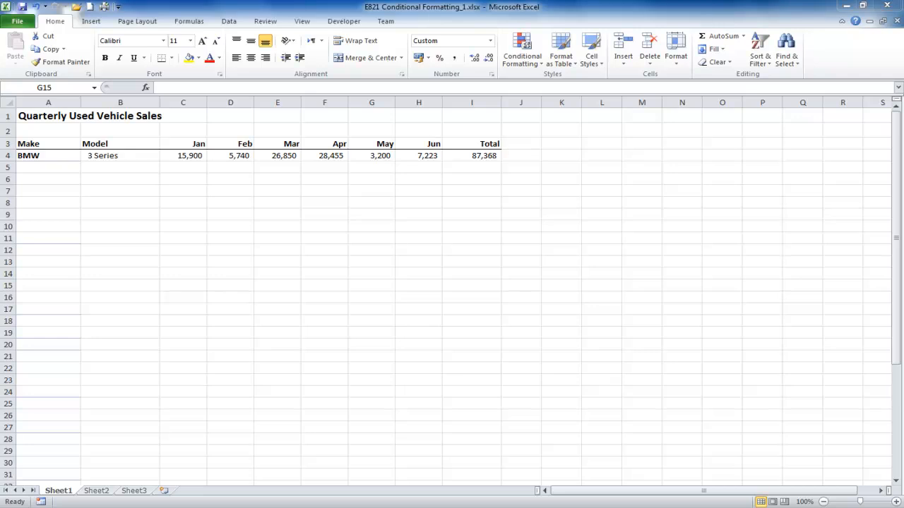
Step: Apply the Green - Yellow - Red Color Scale to the 3 Series January to June sales (C4:H4)
left_click_drag(194, 154, 407, 154)
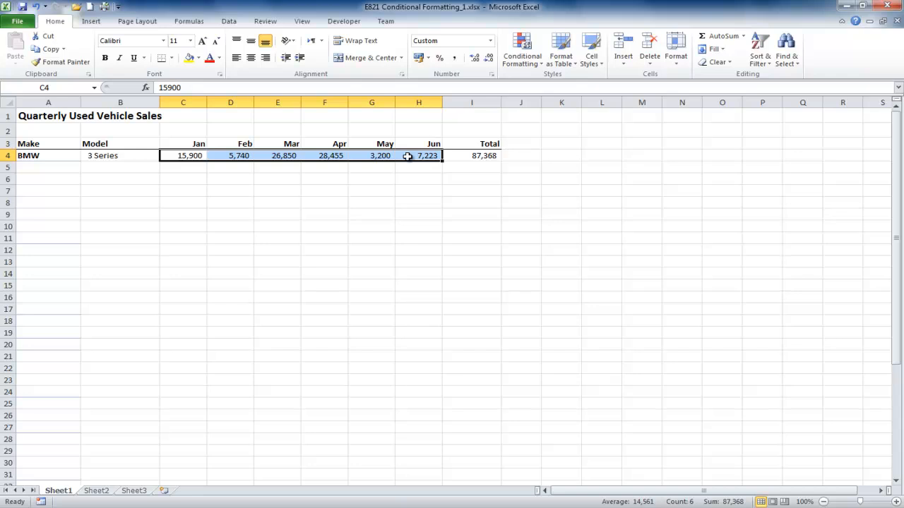
left_click(542, 57)
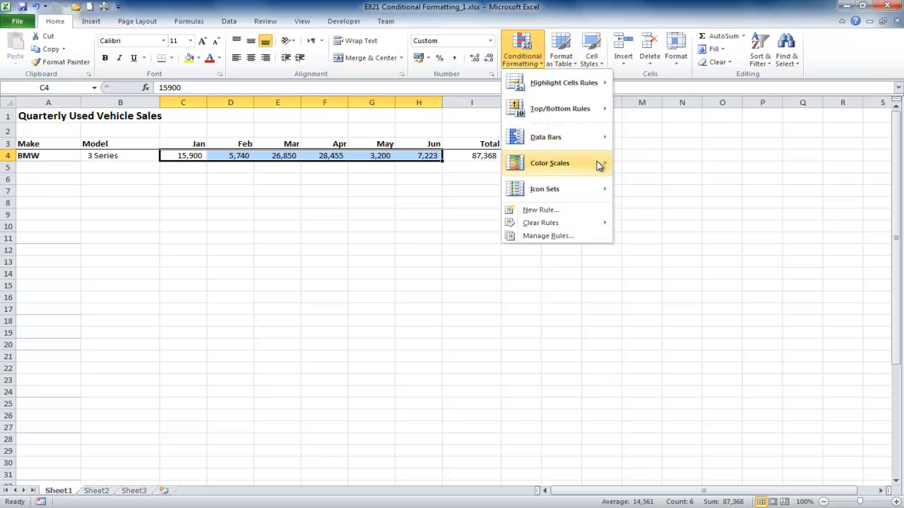
mouse_move(599, 165)
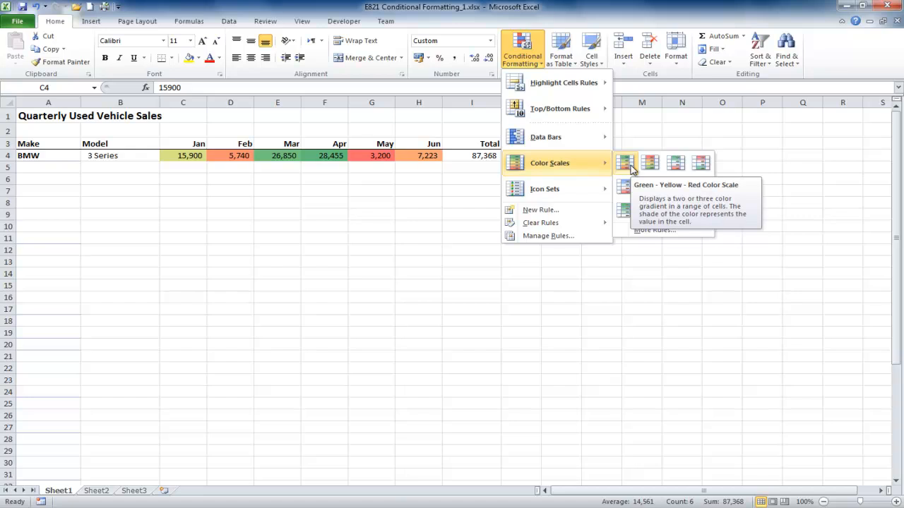
left_click(630, 167)
left_click(427, 221)
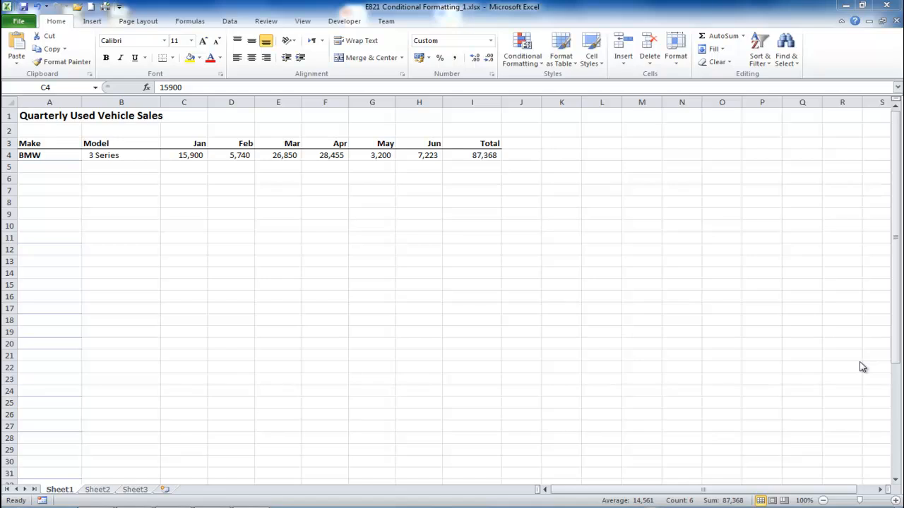
Step: Apply the gradient-fill Blue Data Bar to the 3 Series January to June sales (C4:H4)
left_click(372, 238)
left_click_drag(192, 155, 428, 155)
left_click(524, 63)
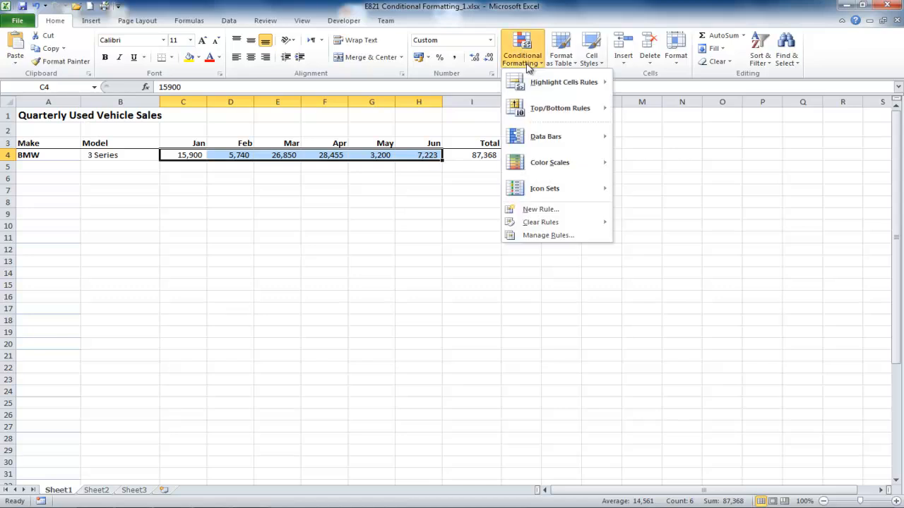
mouse_move(571, 139)
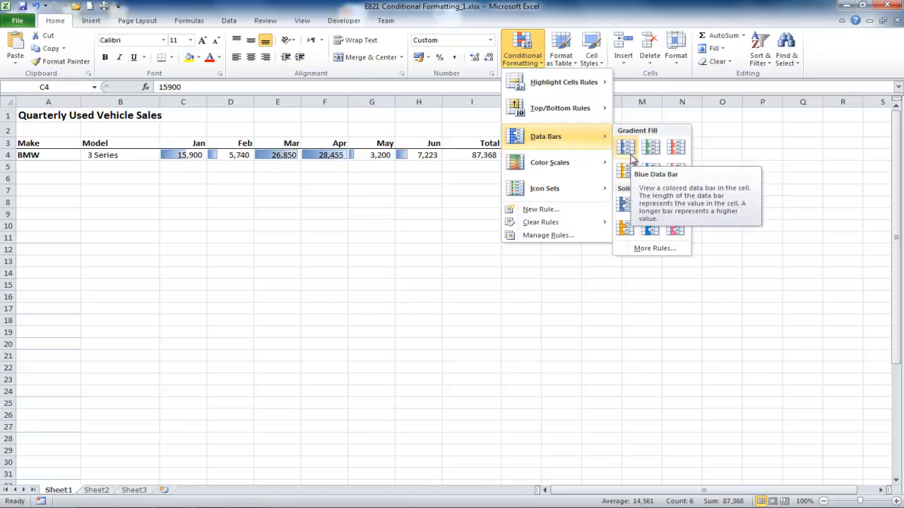
left_click(630, 155)
left_click(353, 212)
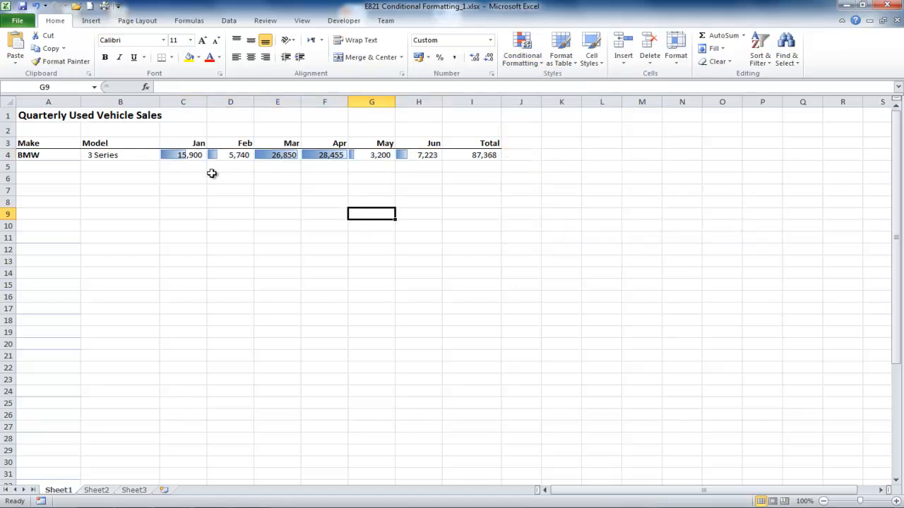
left_click(291, 189)
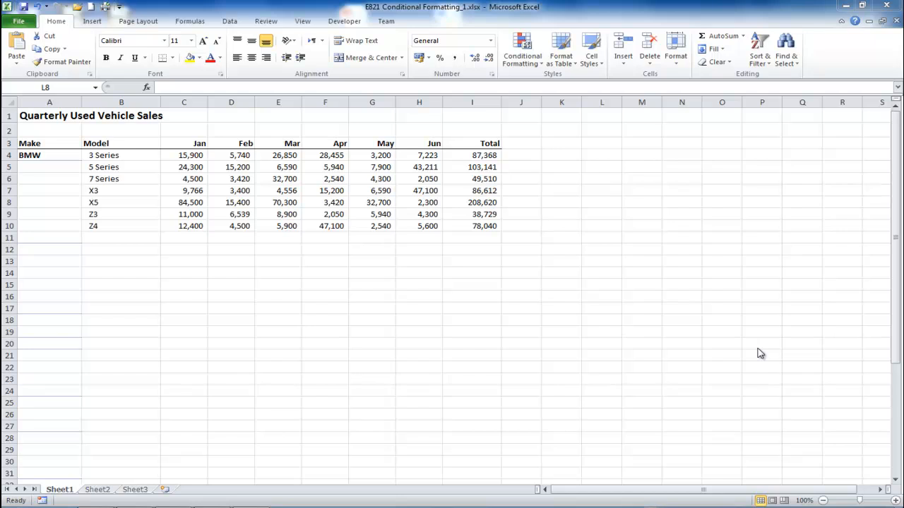
Step: Apply the directional icon set of green triangle, yellow dash and red triangle to the model totals in I4:I10
left_click(521, 307)
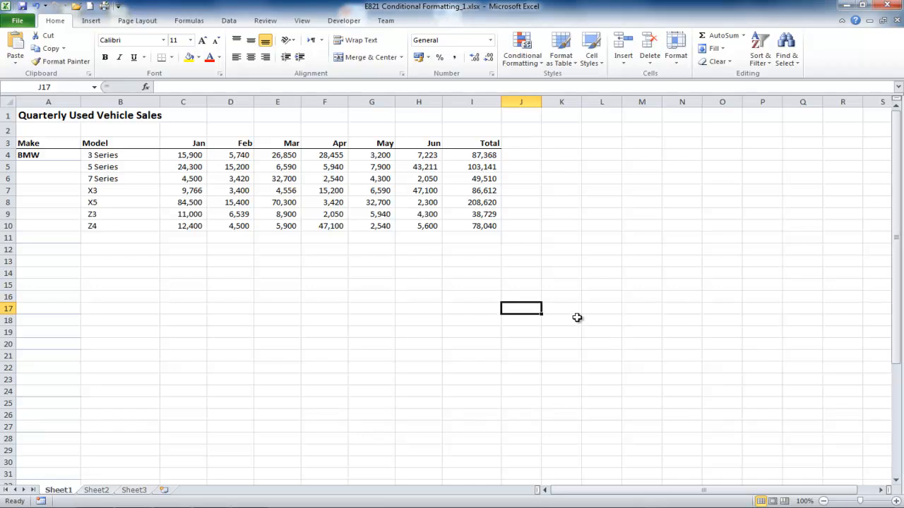
left_click_drag(470, 155, 478, 226)
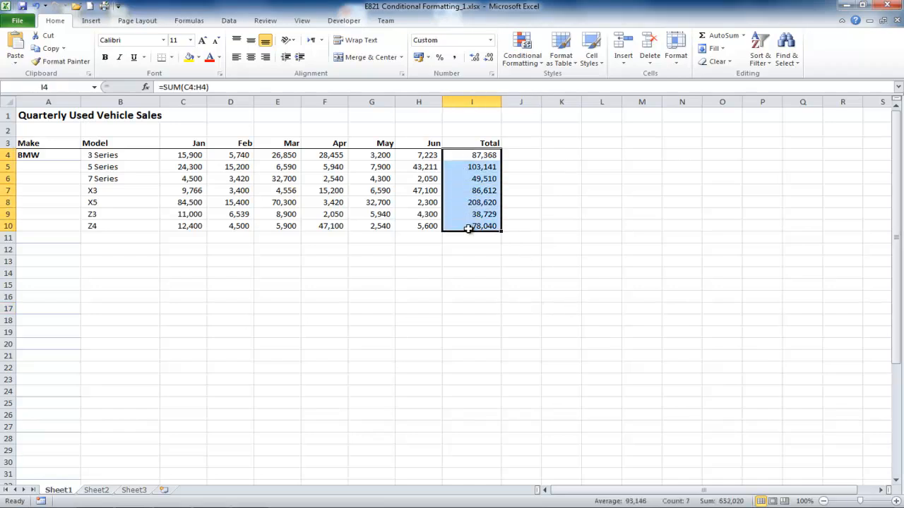
left_click(533, 66)
mouse_move(573, 200)
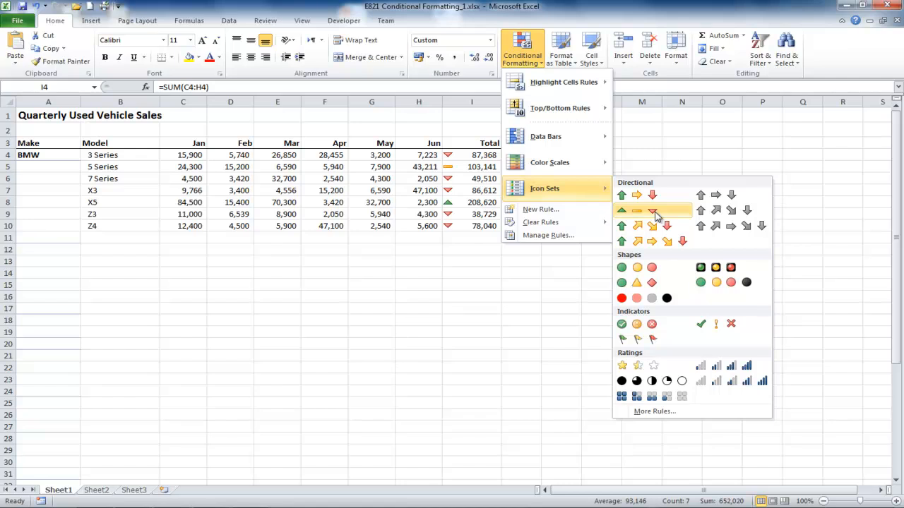
left_click(655, 212)
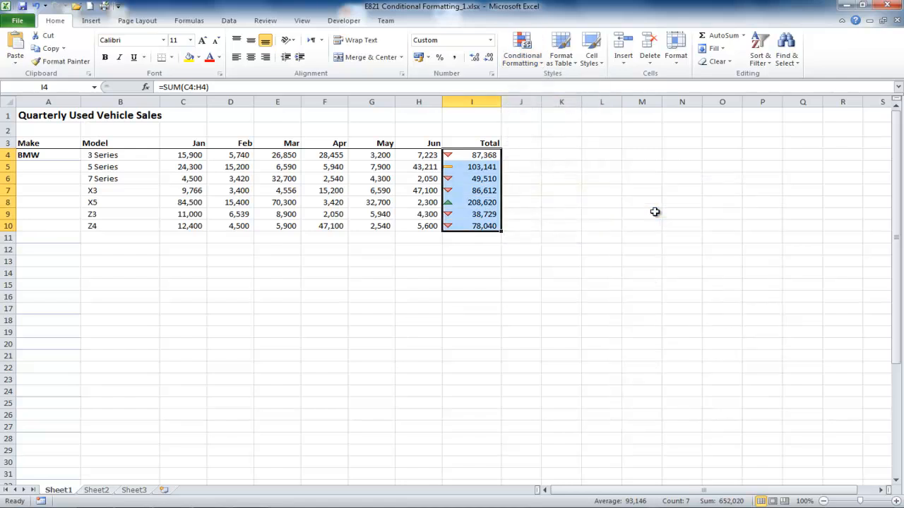
left_click(425, 264)
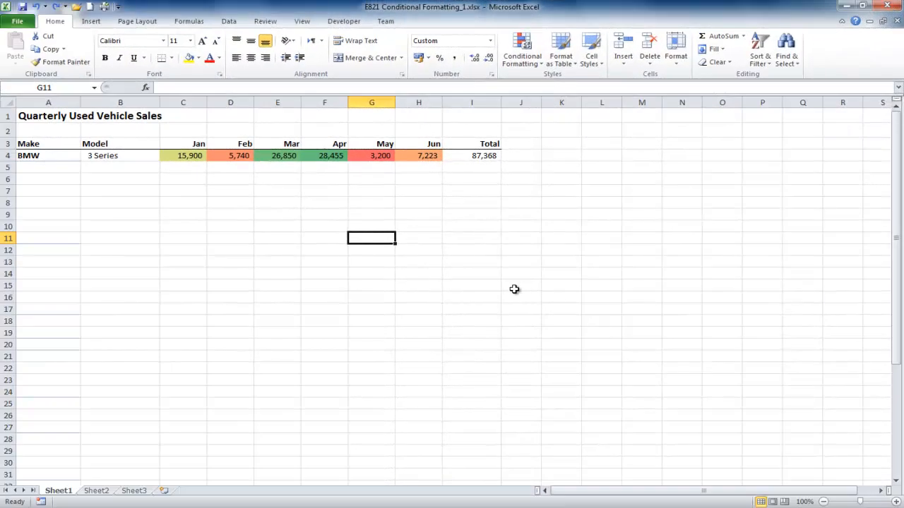
Step: List the conditional formatting rules for This Worksheet, delete the Graded Color Scale rule and apply the change
left_click(533, 68)
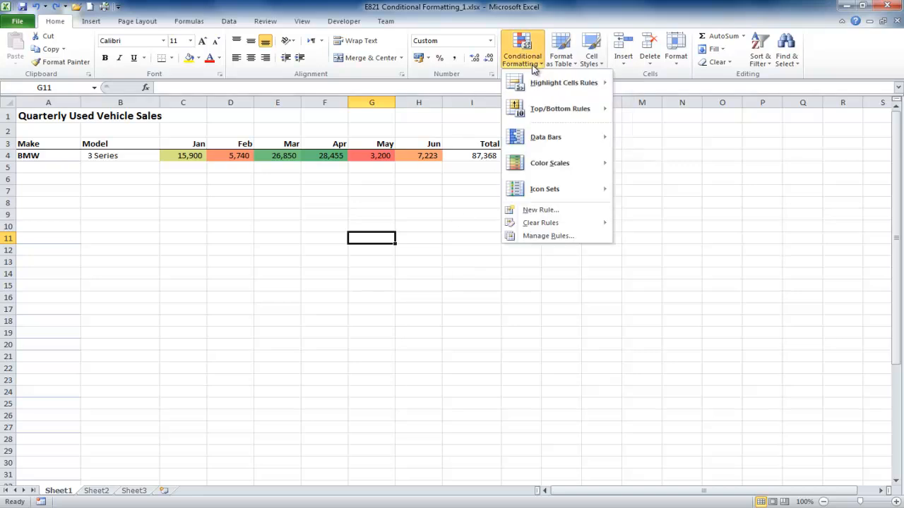
left_click(575, 238)
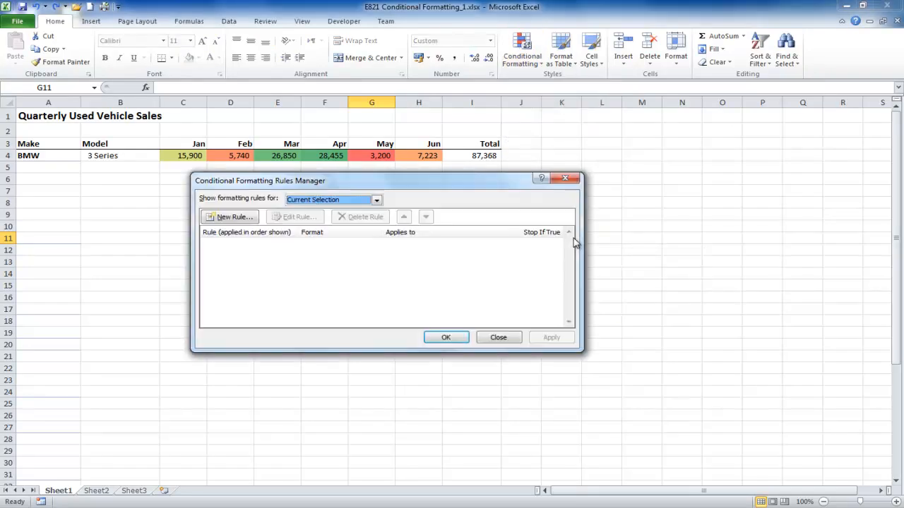
left_click(313, 203)
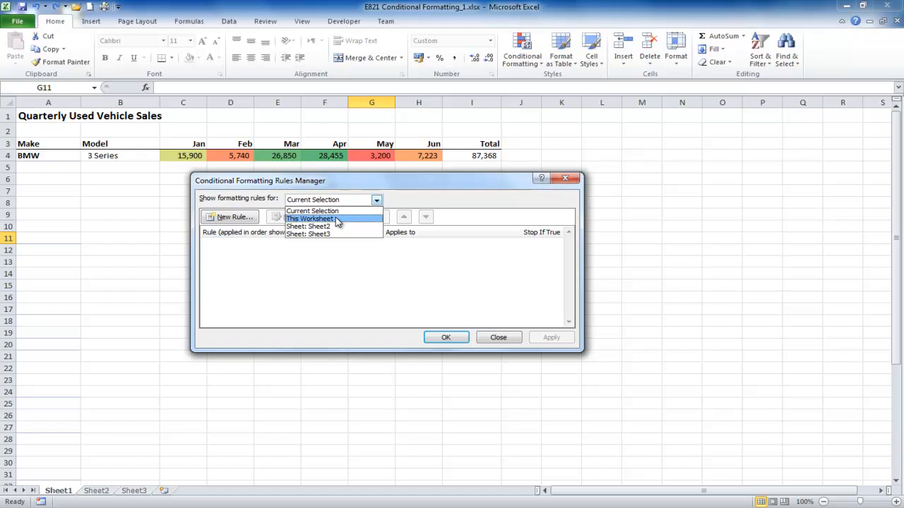
left_click(336, 220)
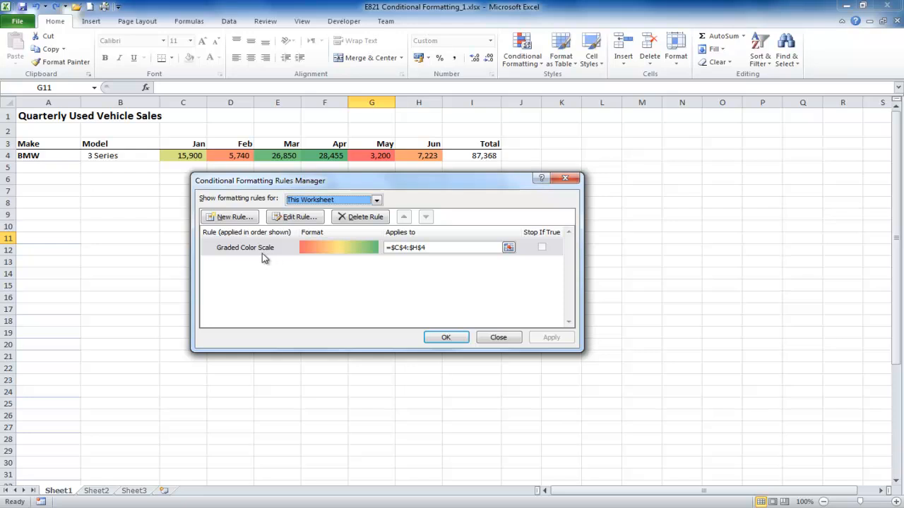
left_click(334, 252)
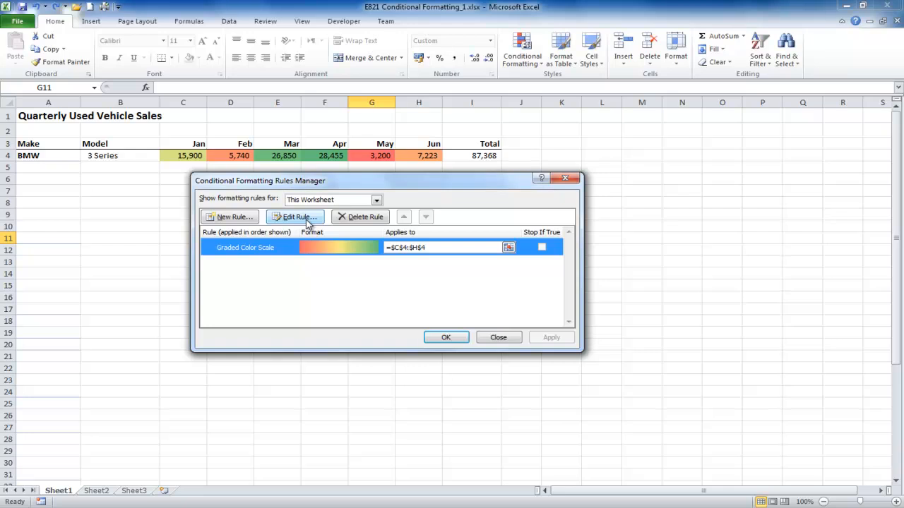
left_click(363, 219)
left_click(549, 339)
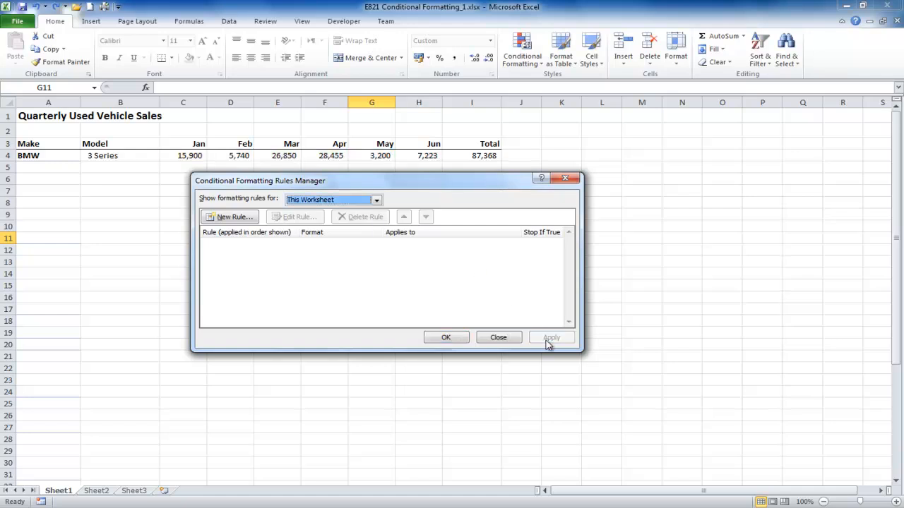